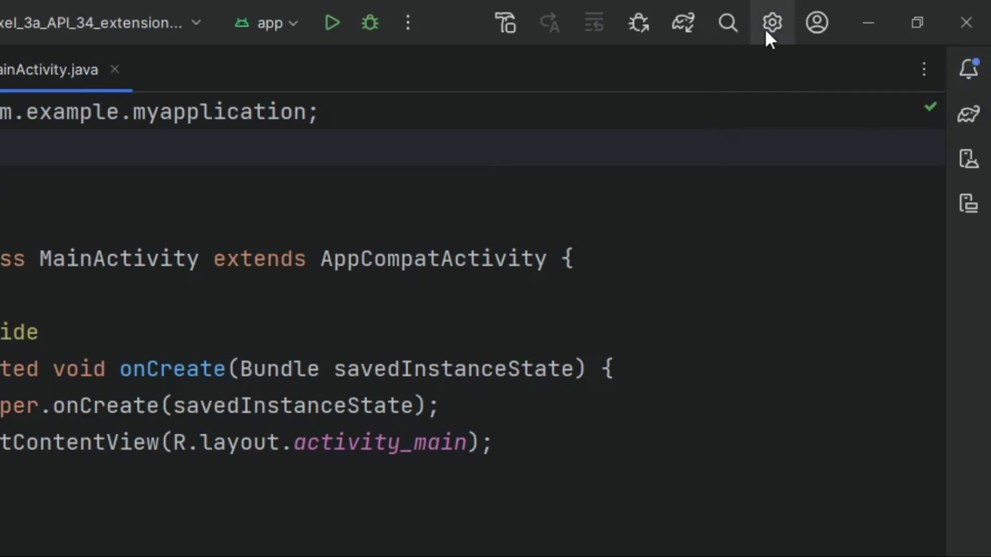
Open the IDE settings menu offering the Iguana 2023.2.1 download
left_click(769, 31)
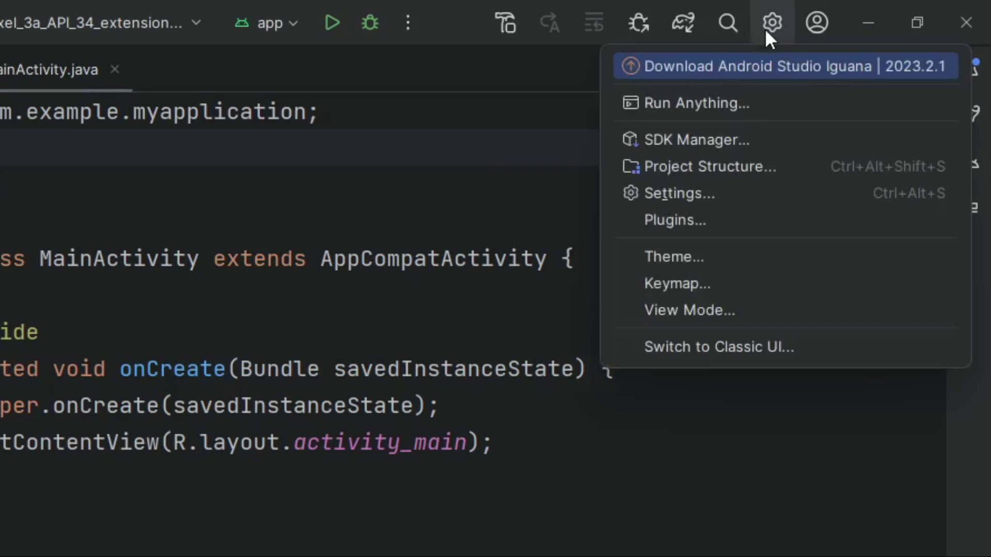
Accept the Iguana 2023.2.1 update and the Protocol Buffers plugin update
left_click(700, 72)
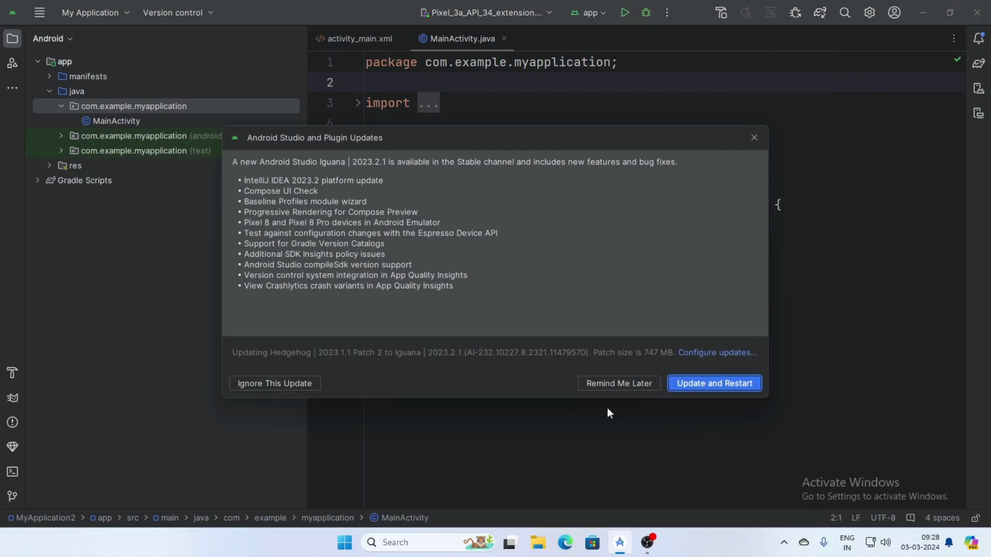
left_click(704, 385)
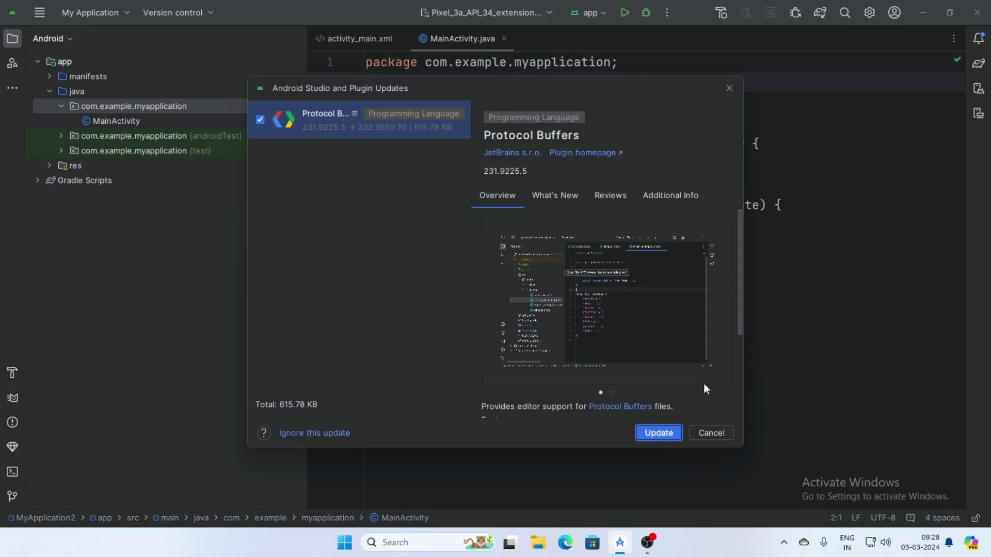
left_click(659, 433)
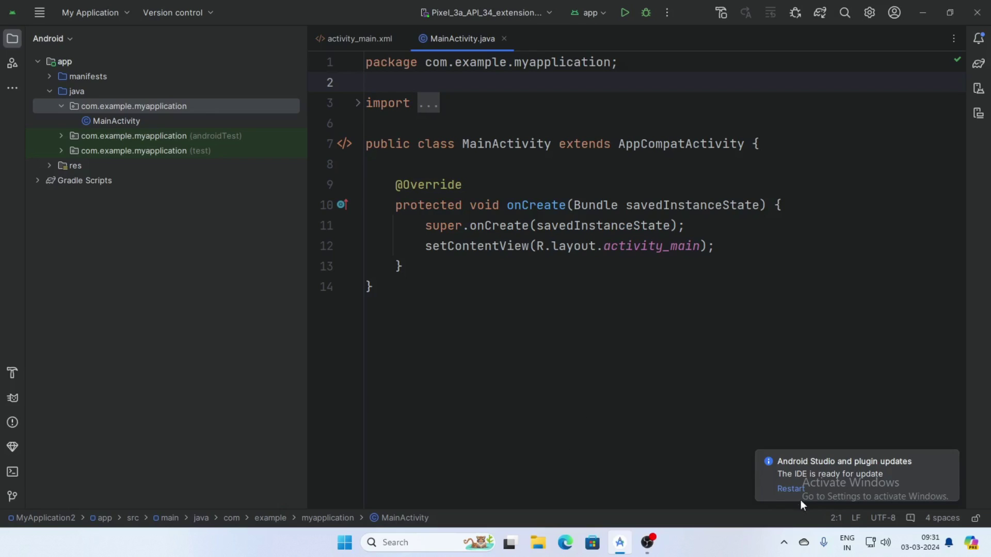
Restart Android Studio to relaunch as Iguana with its What's New notes
left_click(789, 489)
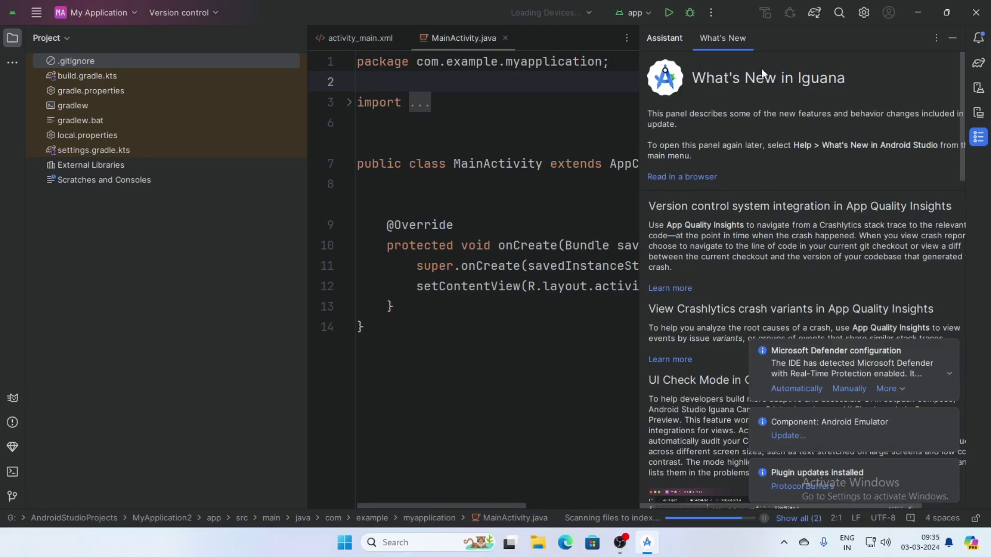
scroll(806, 175, "down", 2)
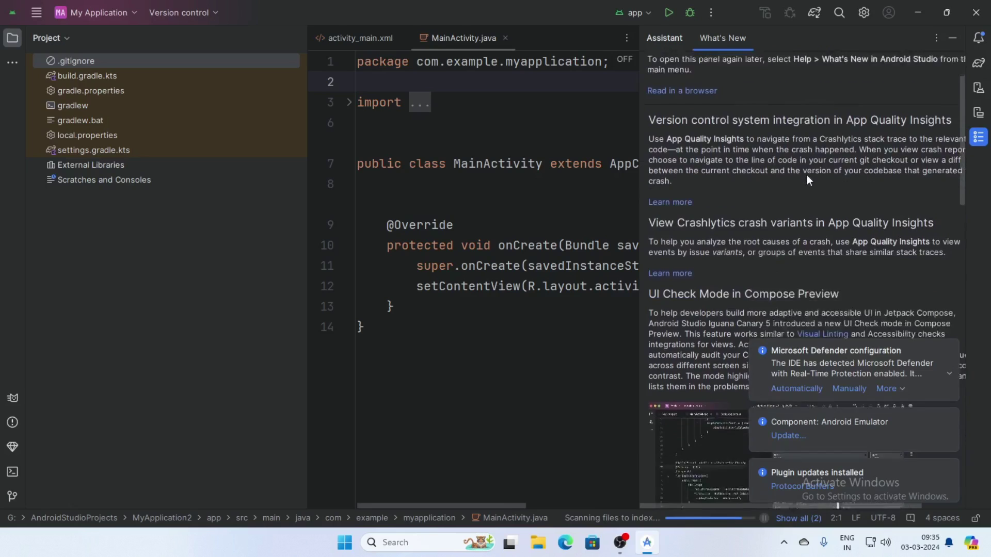
scroll(807, 175, "down", 2)
Close the Microsoft Defender configuration notification
left_click(950, 350)
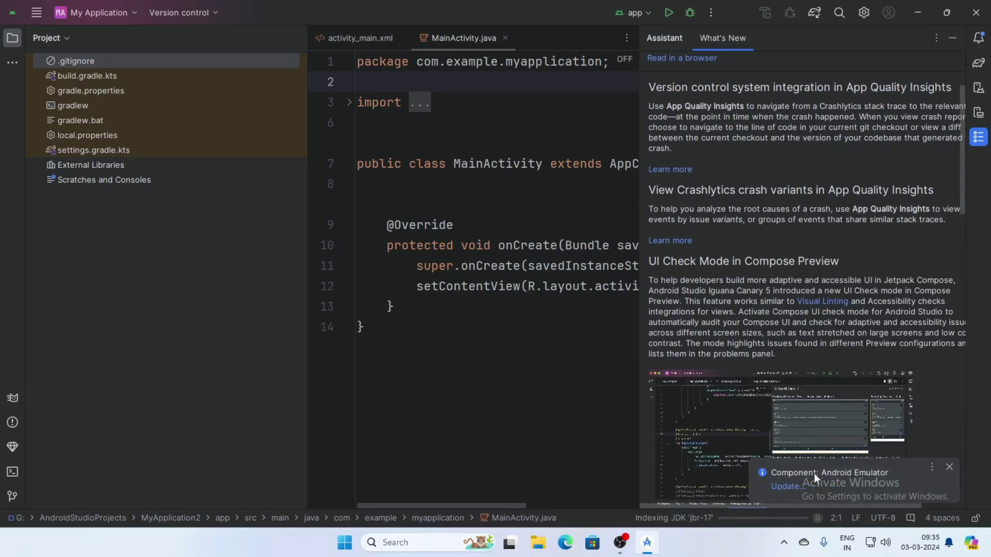
mouse_move(852, 430)
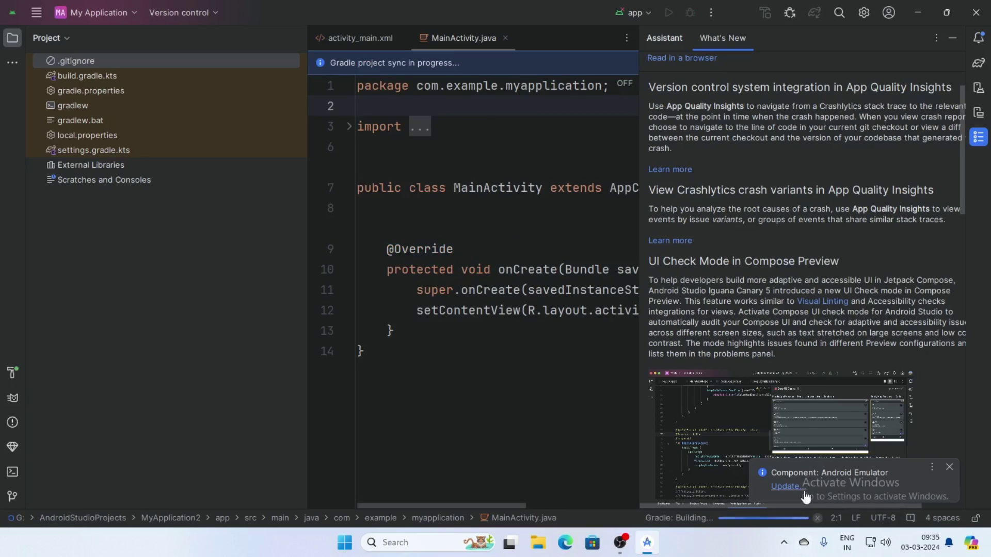
Update the Android Emulator component to v34.1.18 immediately
left_click(784, 486)
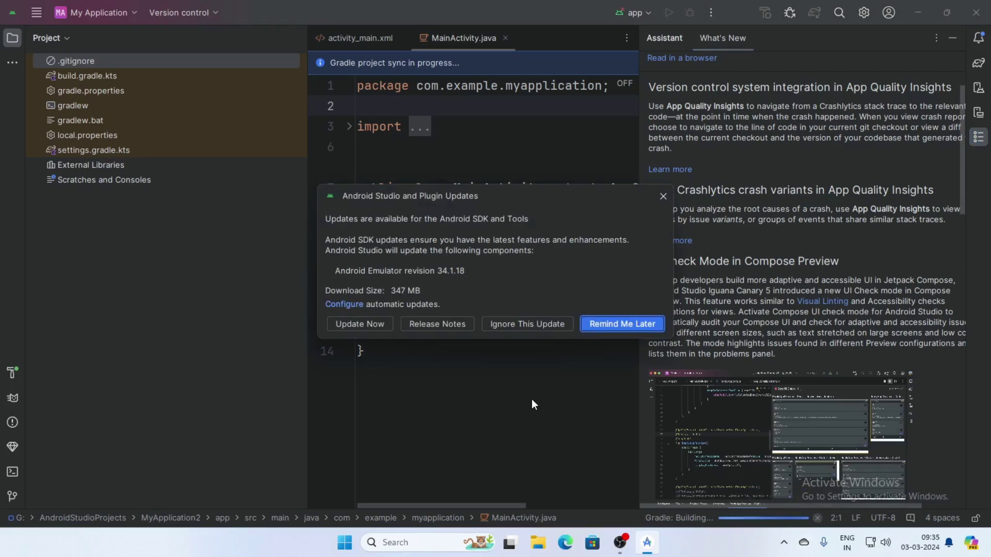
left_click(376, 326)
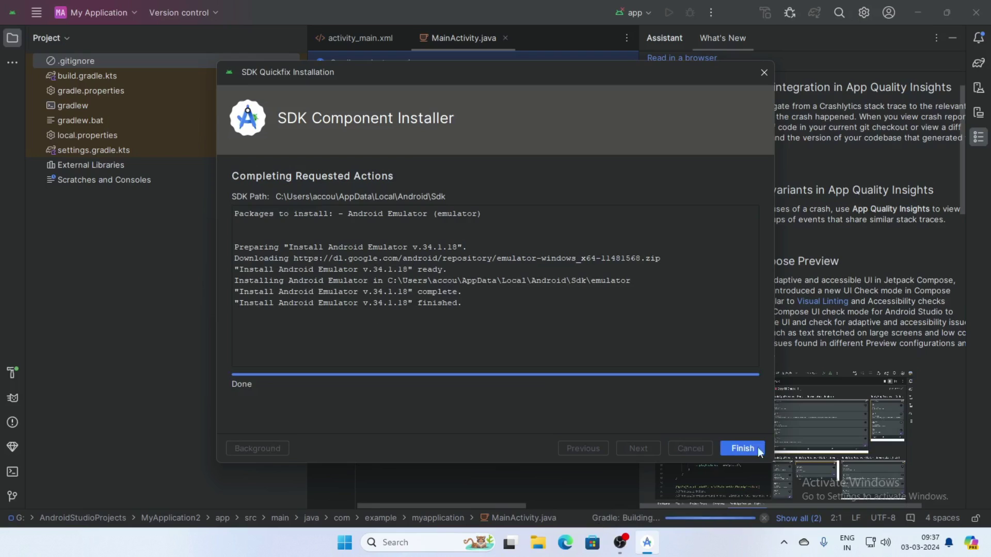
Finish the SDK Component Installer and hide the What's New in Iguana panel
left_click(742, 449)
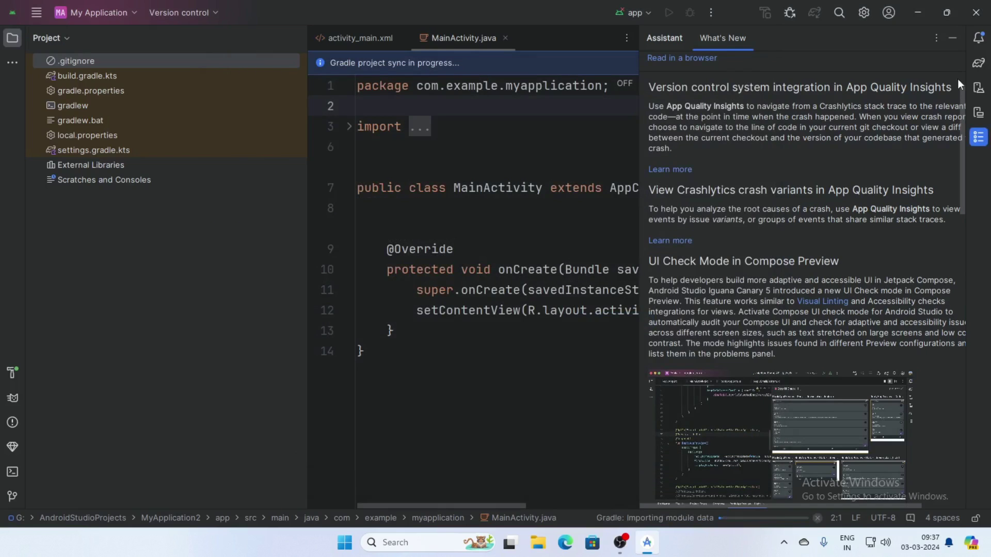
left_click(952, 39)
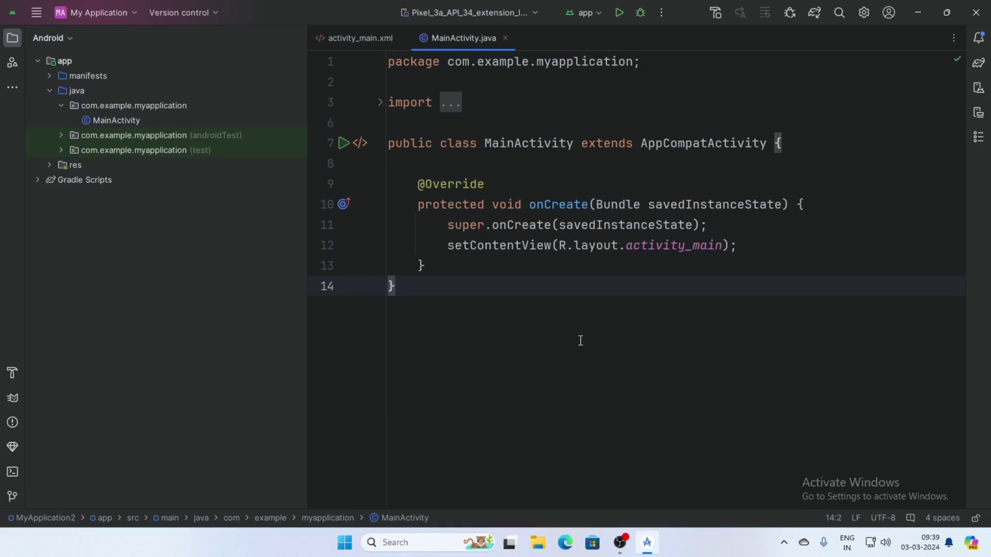
Run the app on Pixel 3a API 34 and dismiss the Gradle build notice
left_click(620, 15)
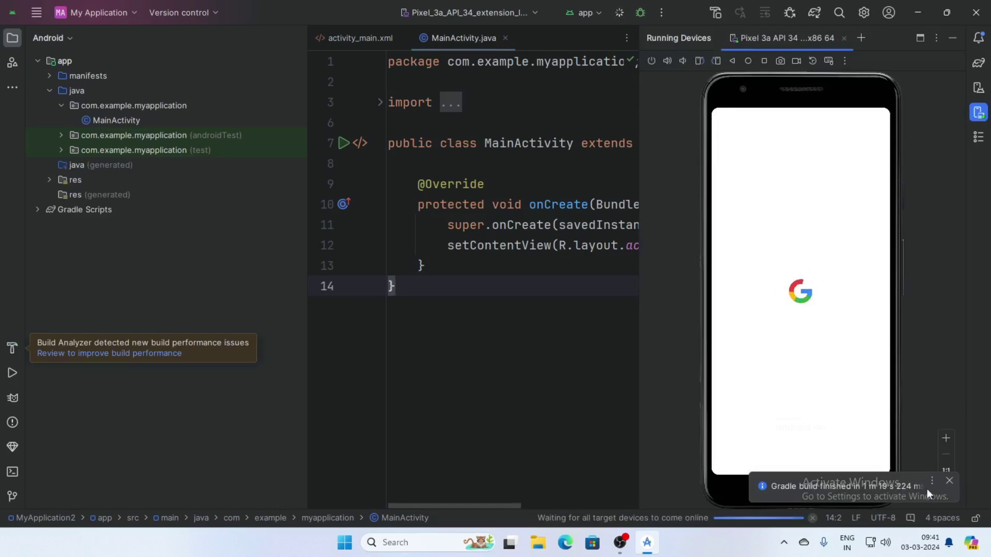
left_click(952, 483)
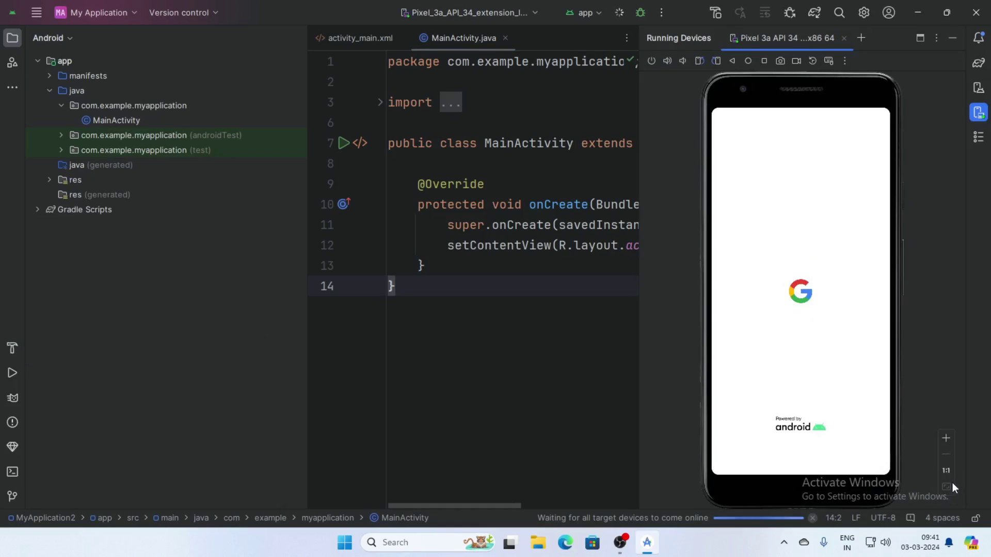